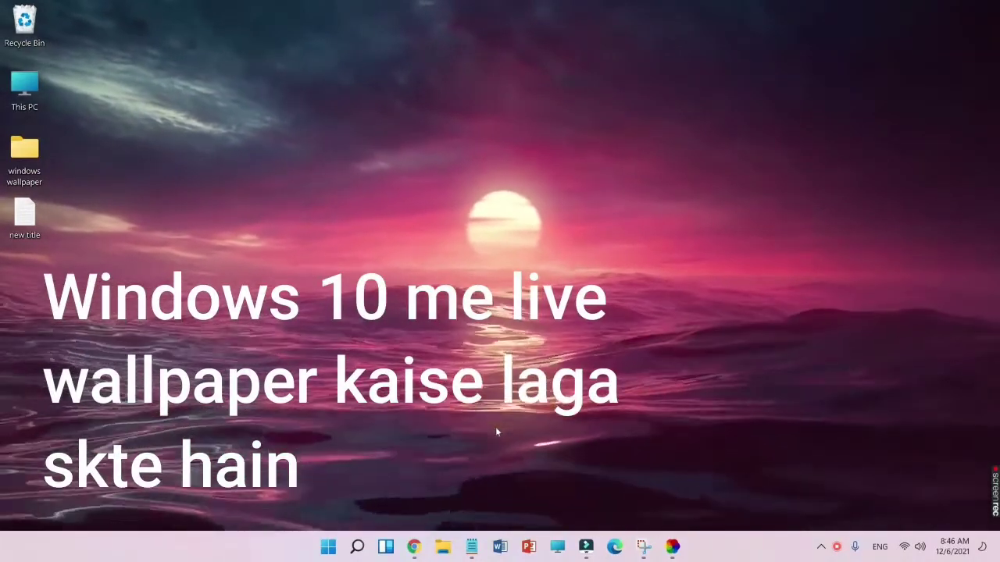
Open Lively Wallpaper, set Fluids v2 as the live wallpaper, and minimize the window to show the desktop.
left_click(672, 546)
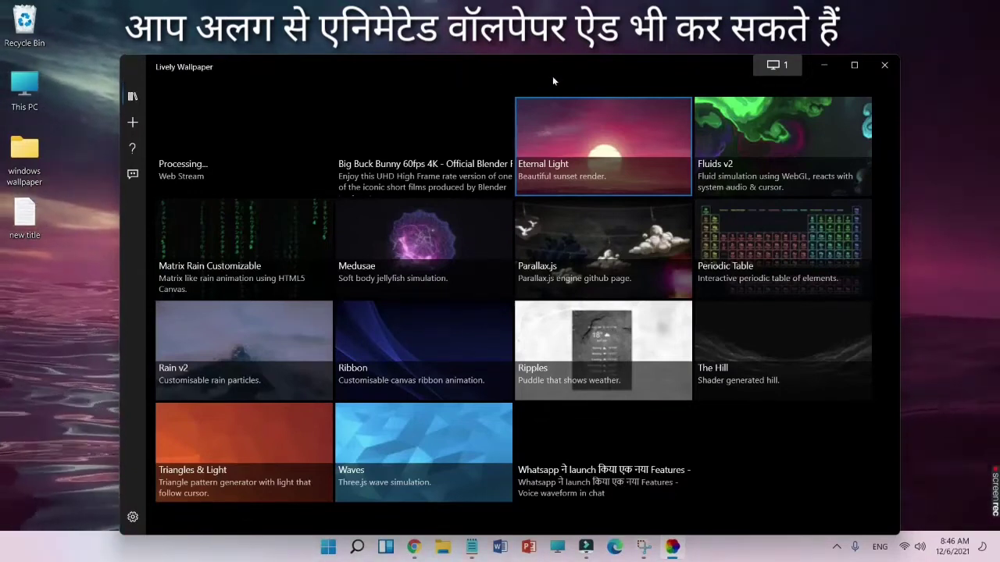
left_click_drag(458, 73, 560, 73)
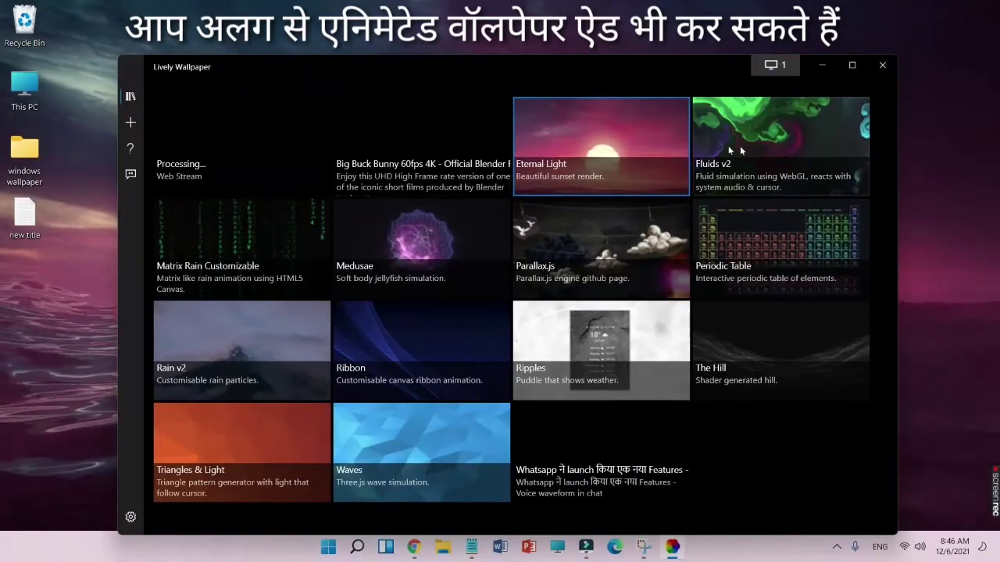
left_click(759, 133)
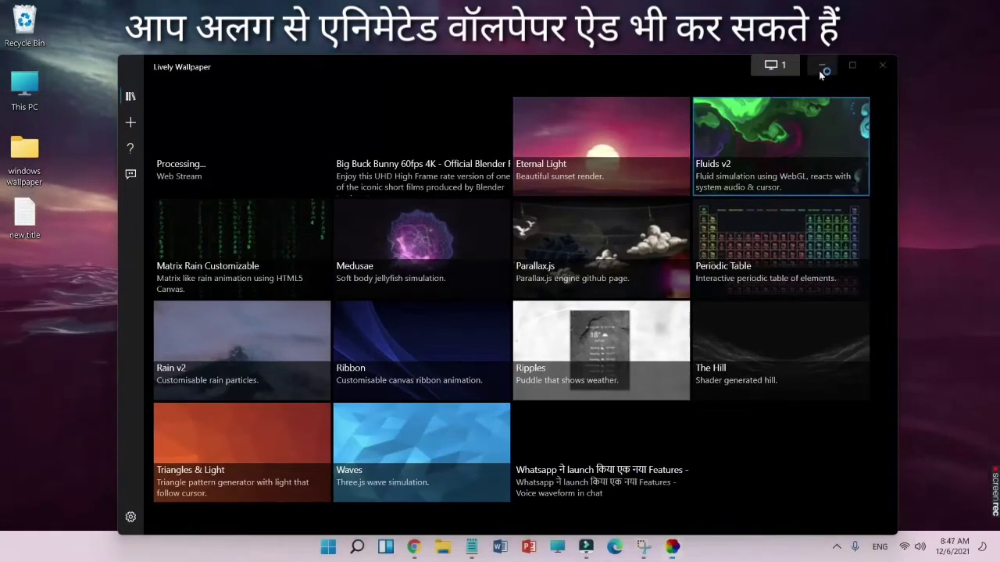
left_click(820, 69)
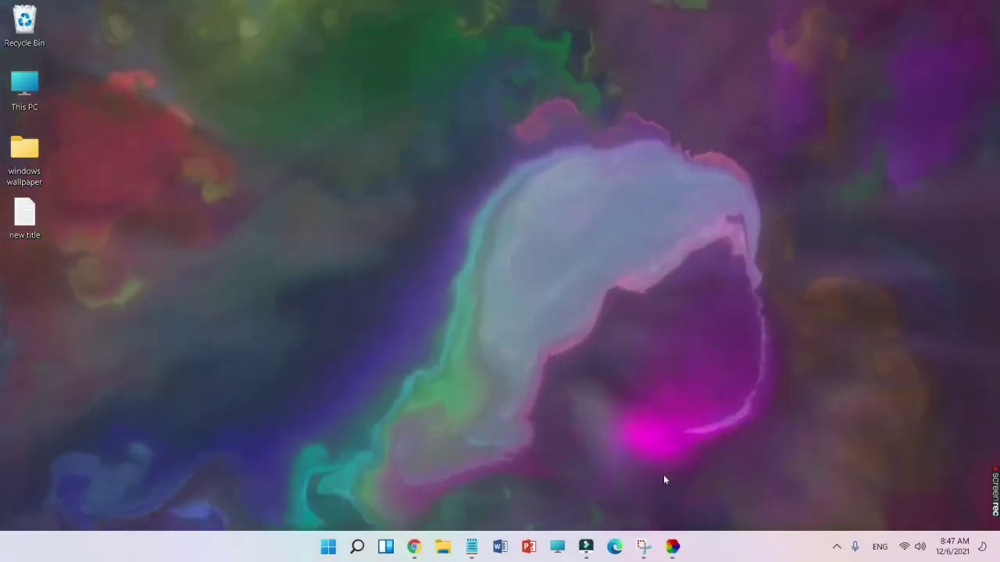
Restore the Lively Wallpaper library, set Parallax.js as the live wallpaper, and minimize the window again.
left_click(671, 547)
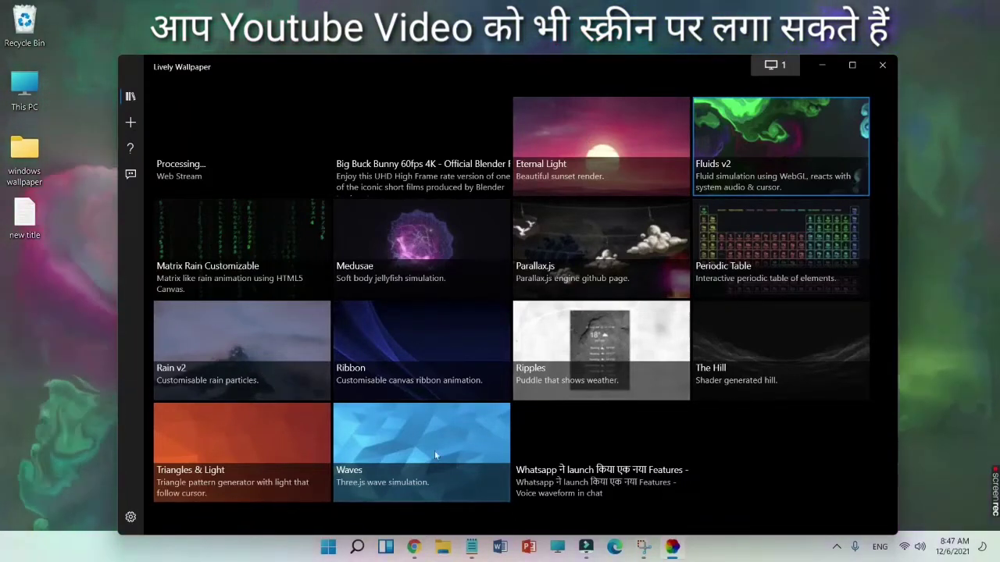
left_click(617, 250)
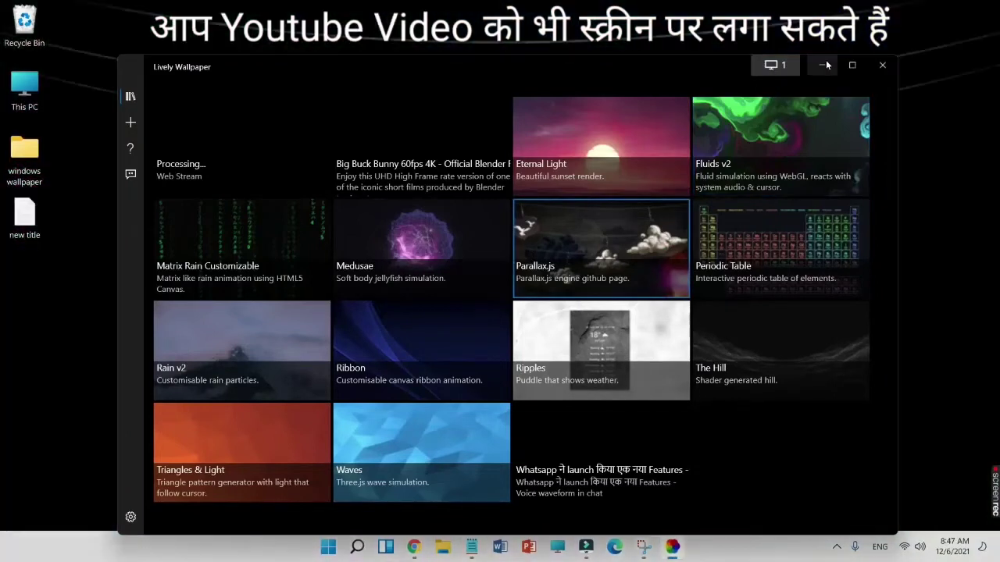
left_click(822, 65)
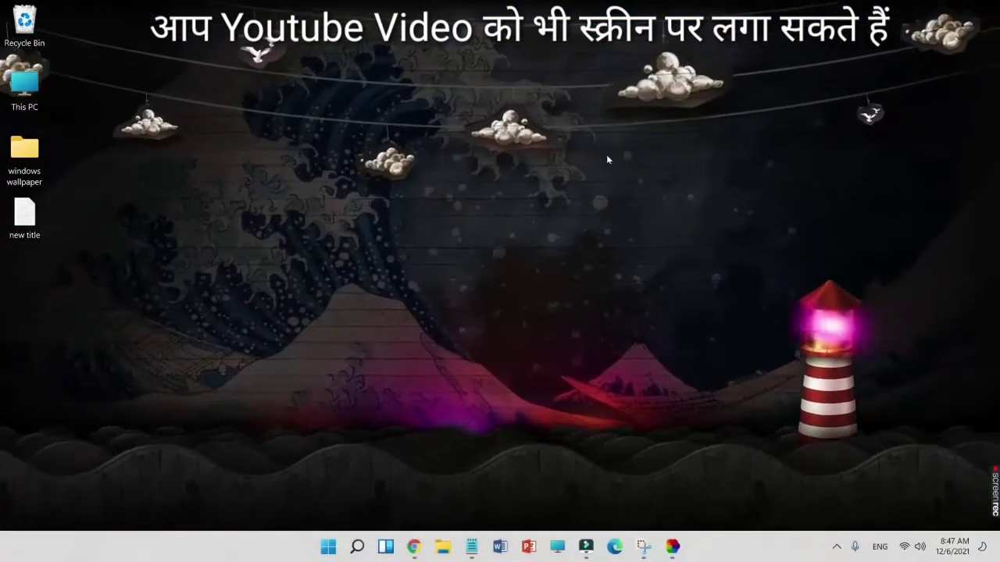
Open Lively Wallpaper's page for adding a wallpaper and select the YouTube link in its URL field.
left_click(673, 547)
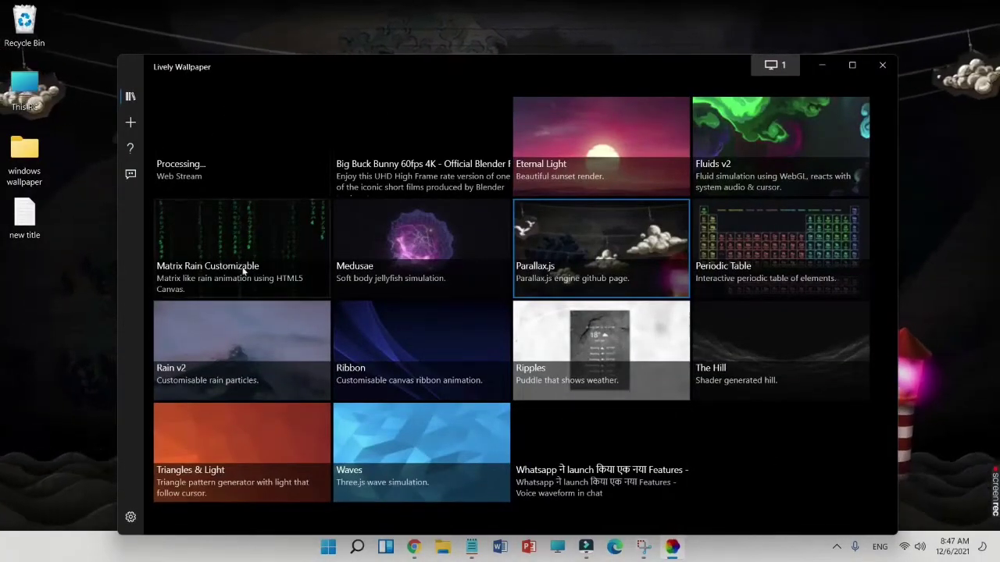
left_click(130, 122)
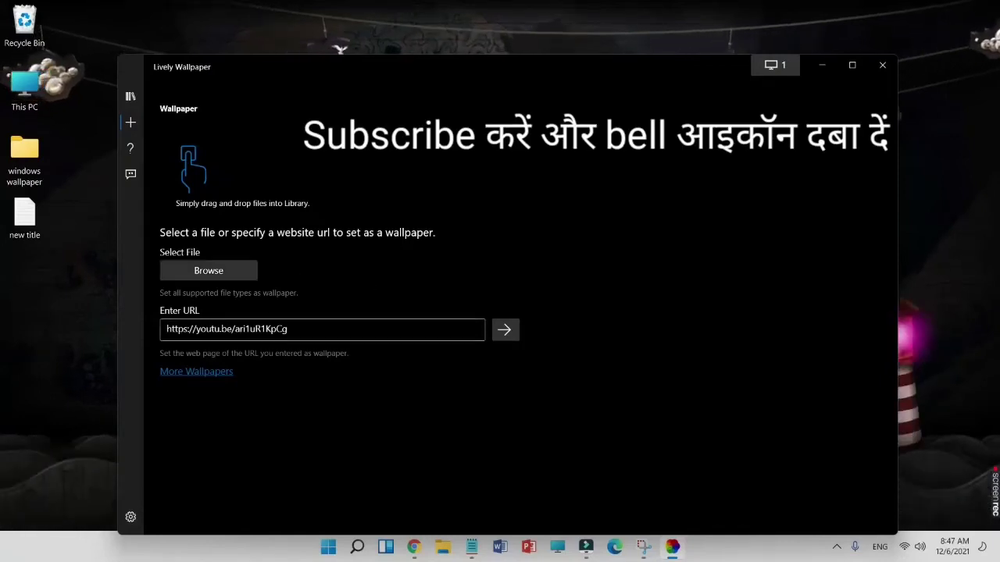
left_click_drag(305, 330, 152, 326)
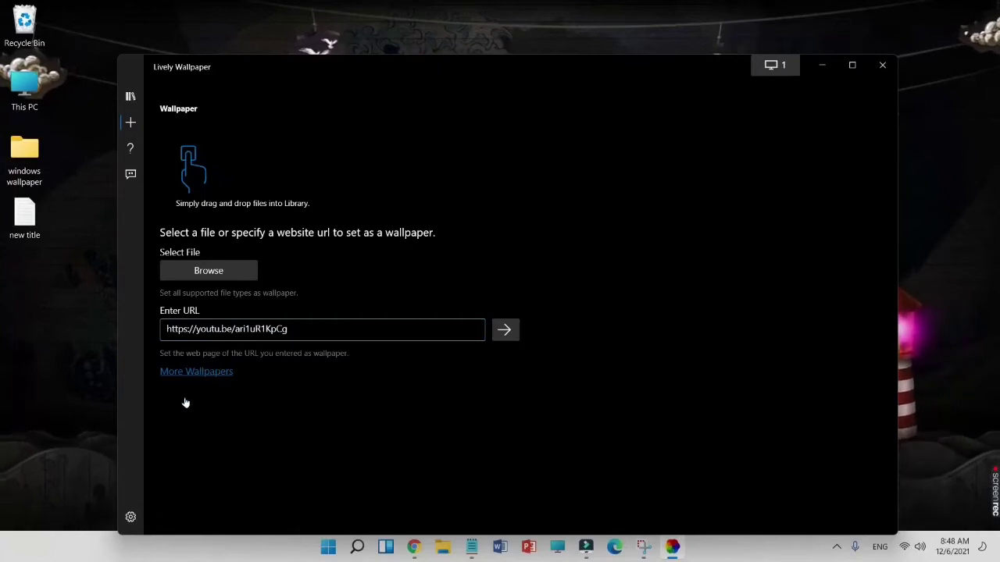
Open the More Wallpapers link, browse the LivelyWallpaper Reddit posts, and minimize the browser.
left_click(213, 378)
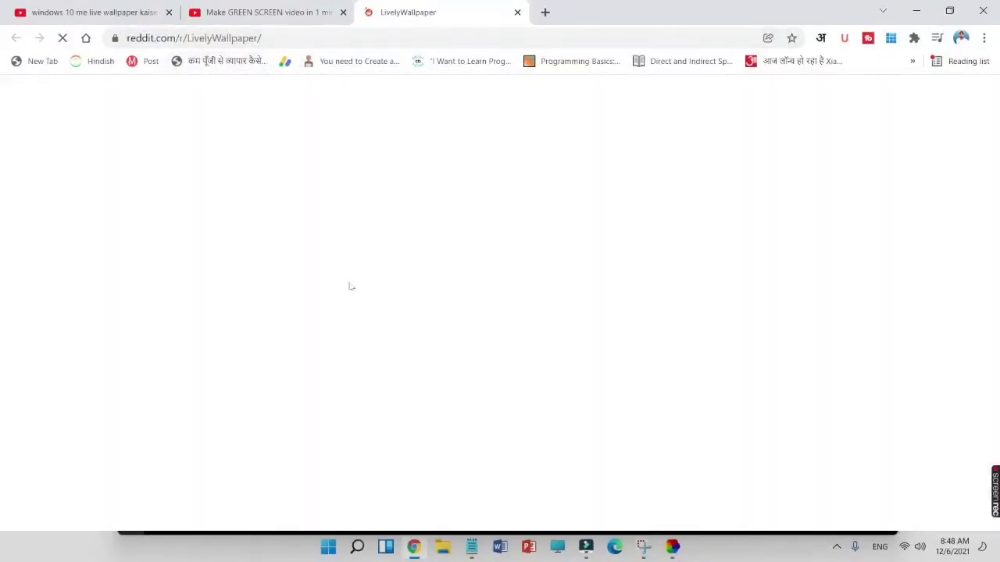
scroll(480, 263, "down", 5)
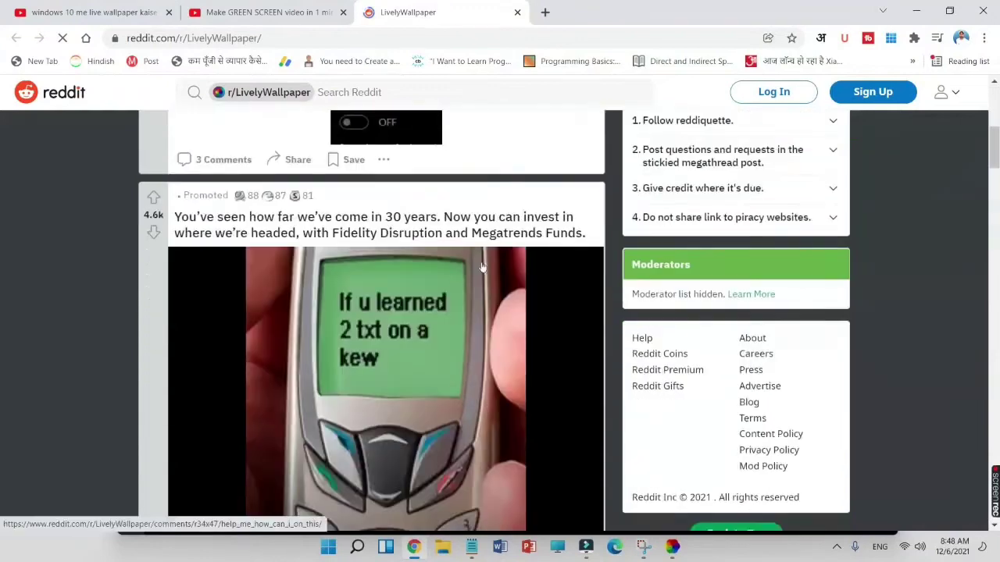
scroll(482, 267, "down", 12)
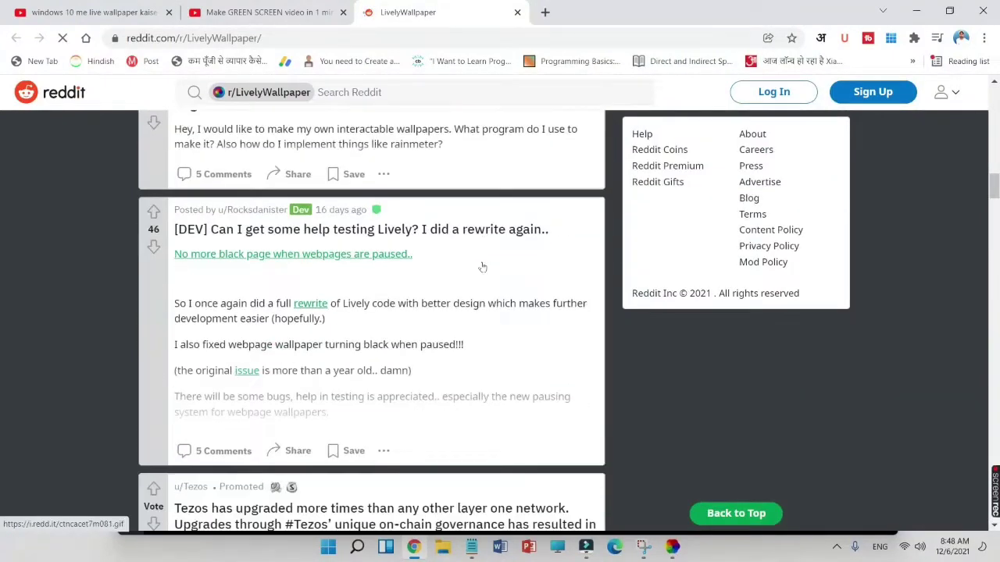
scroll(482, 267, "down", 10)
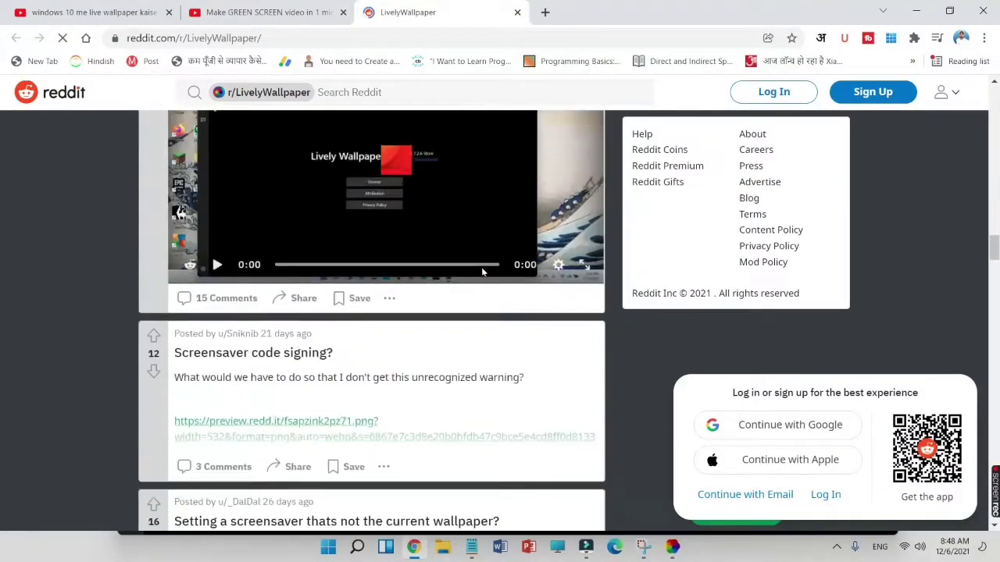
scroll(482, 271, "down", 8)
mouse_move(941, 16)
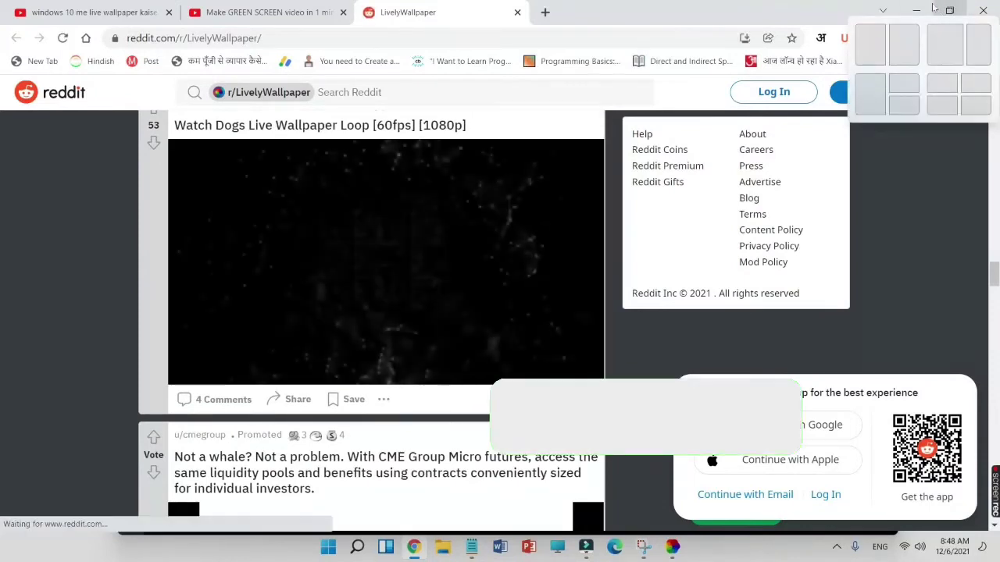
left_click(918, 10)
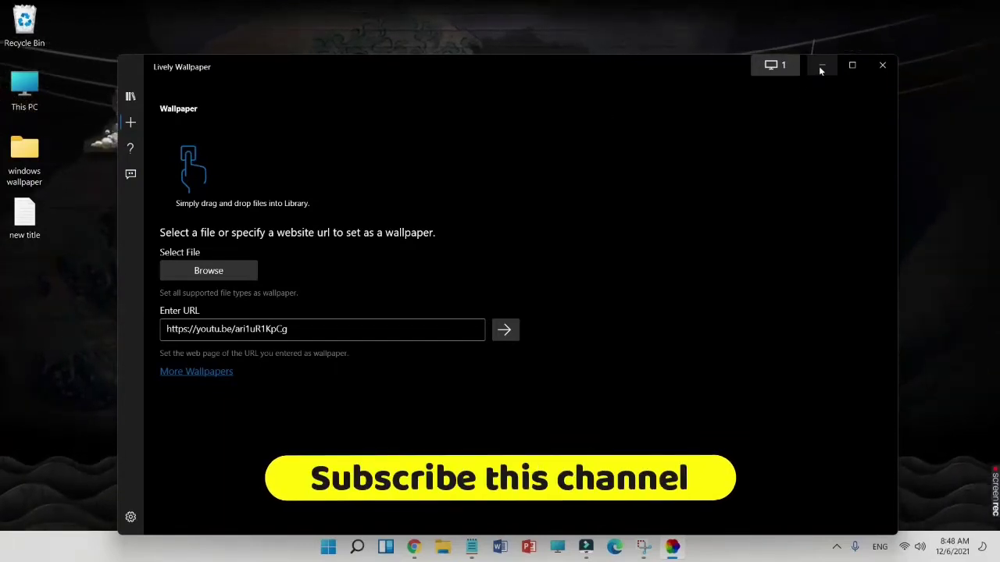
Close the Lively Wallpaper window, search Microsoft Store for "lively wallpaper", view the Lively Wallpaper app page, and minimize the store.
left_click(881, 66)
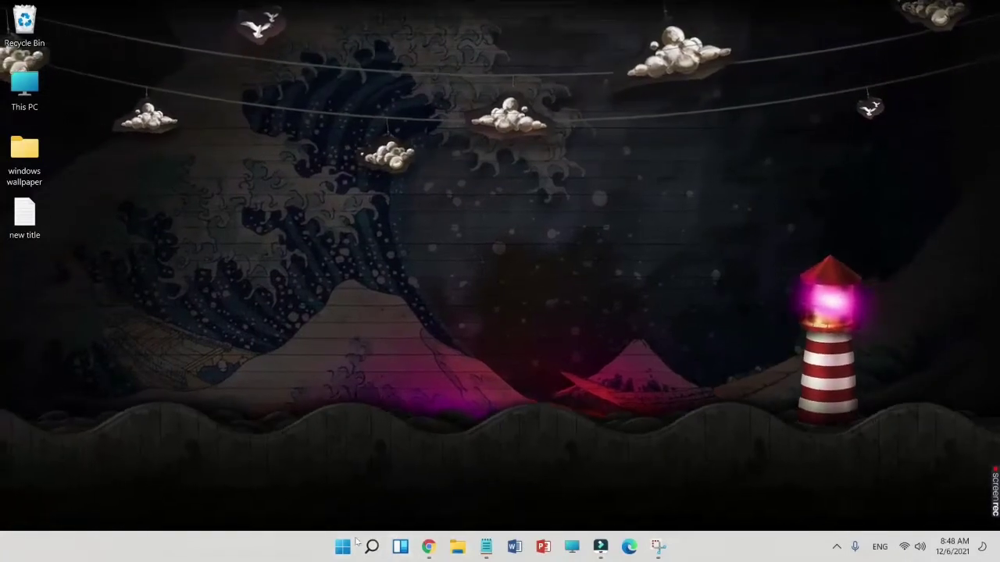
left_click(344, 546)
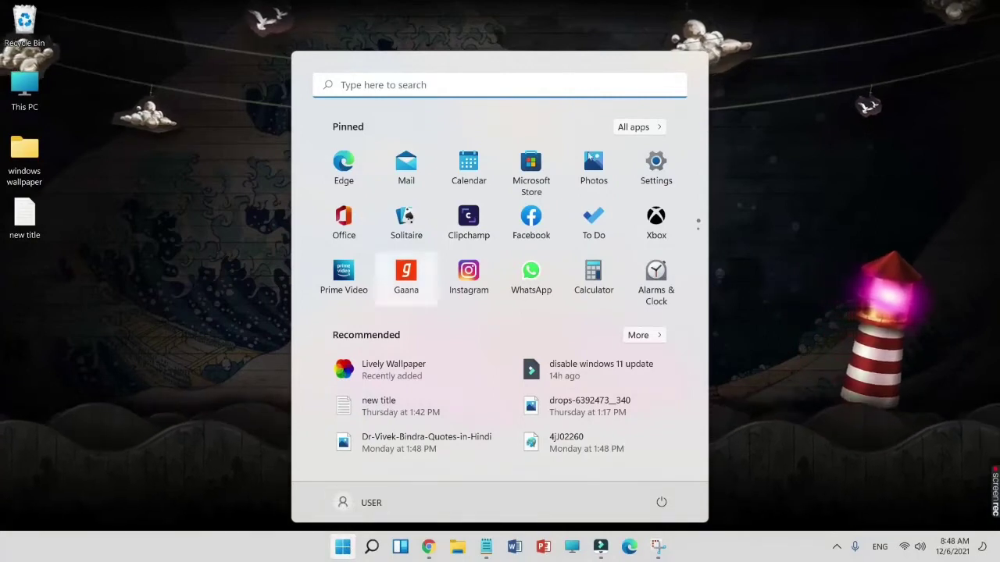
left_click(547, 170)
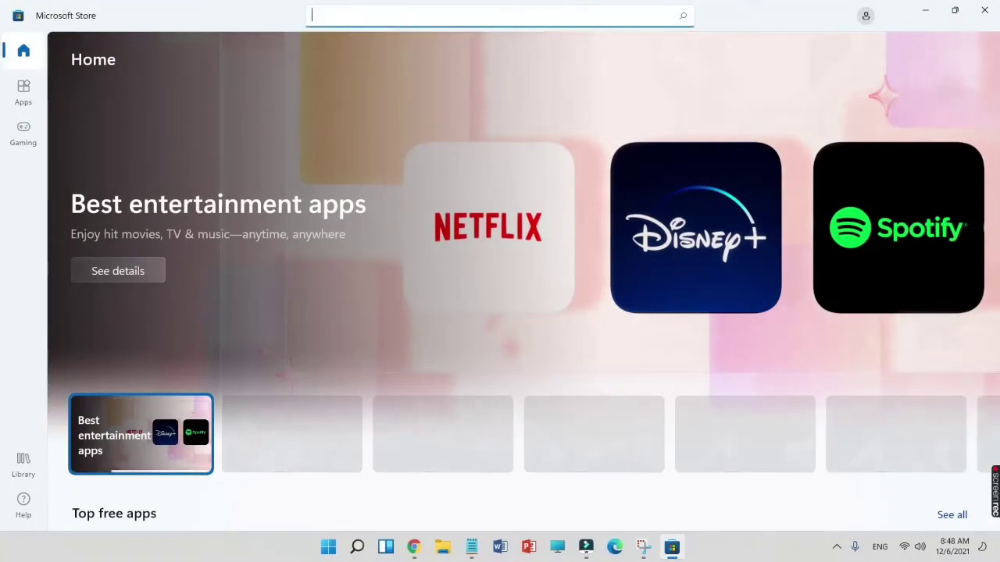
type("lively")
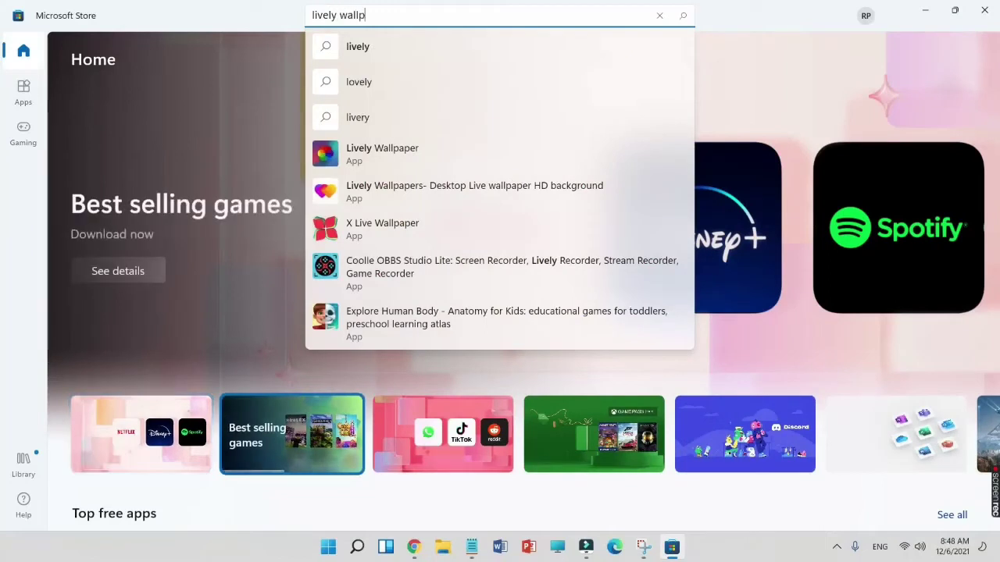
type(" wallpaper")
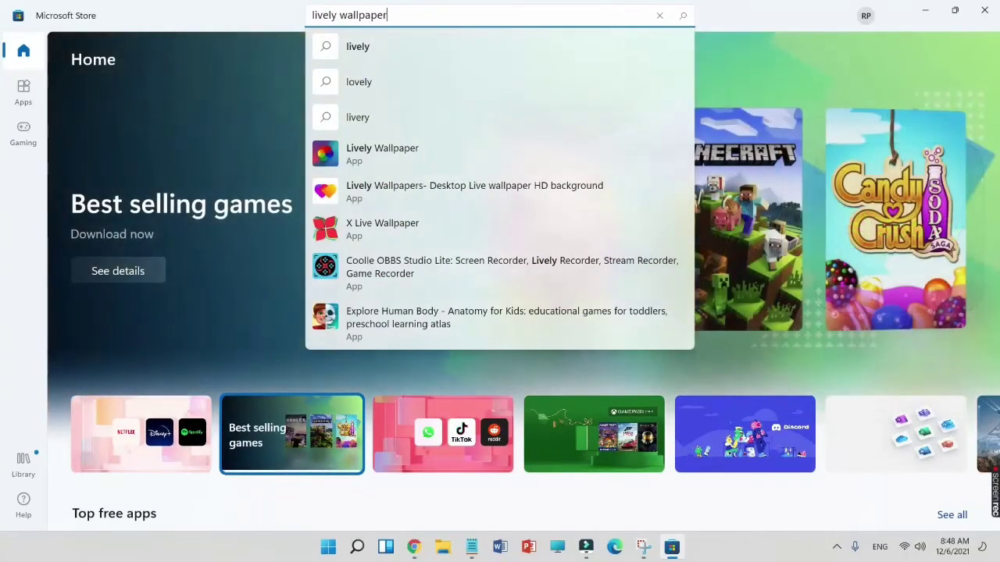
left_click(396, 158)
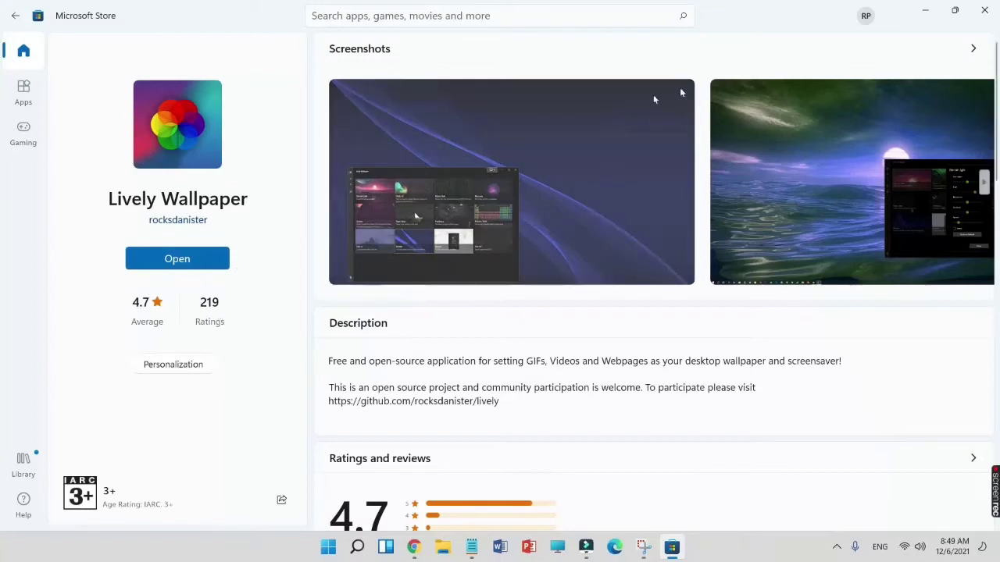
left_click(928, 10)
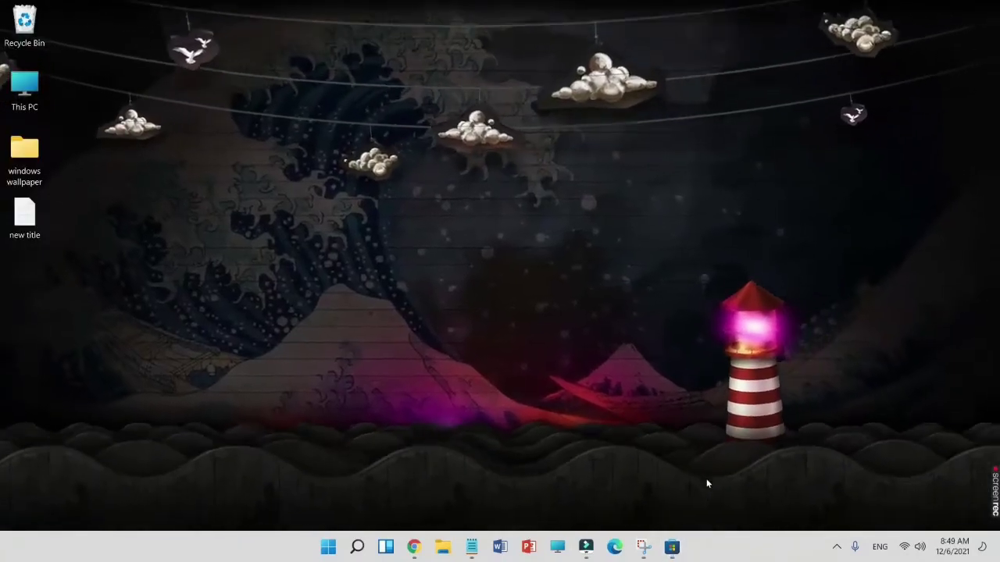
Reopen the Lively Wallpaper library from the background apps, set Fluids v2 as the wallpaper, and minimize the window.
left_click(837, 547)
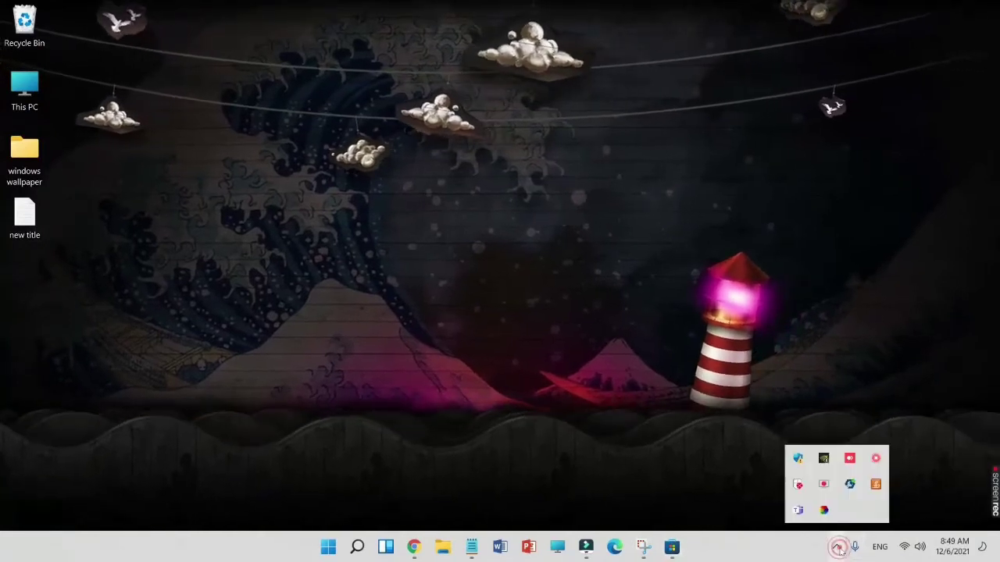
left_click(823, 511)
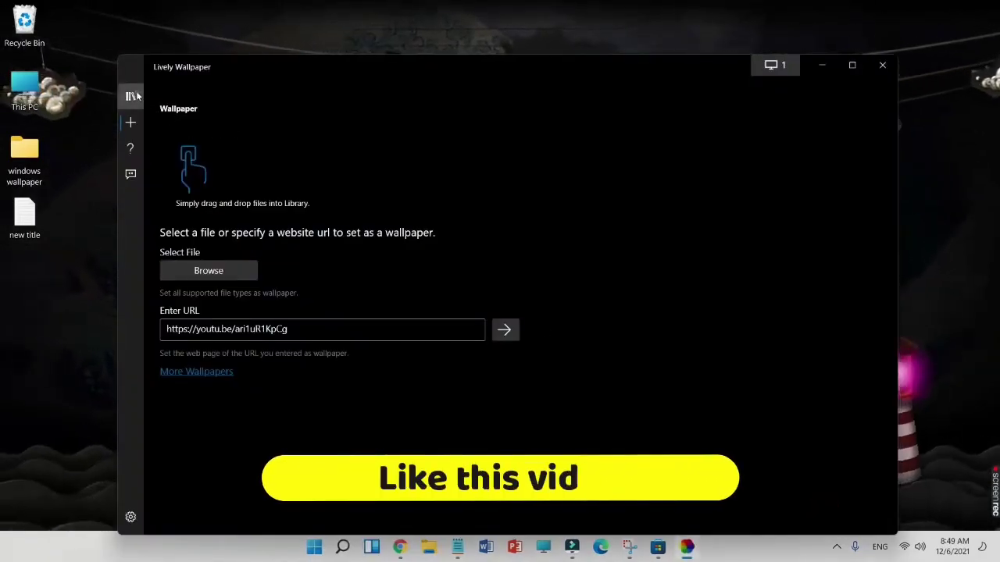
left_click(134, 95)
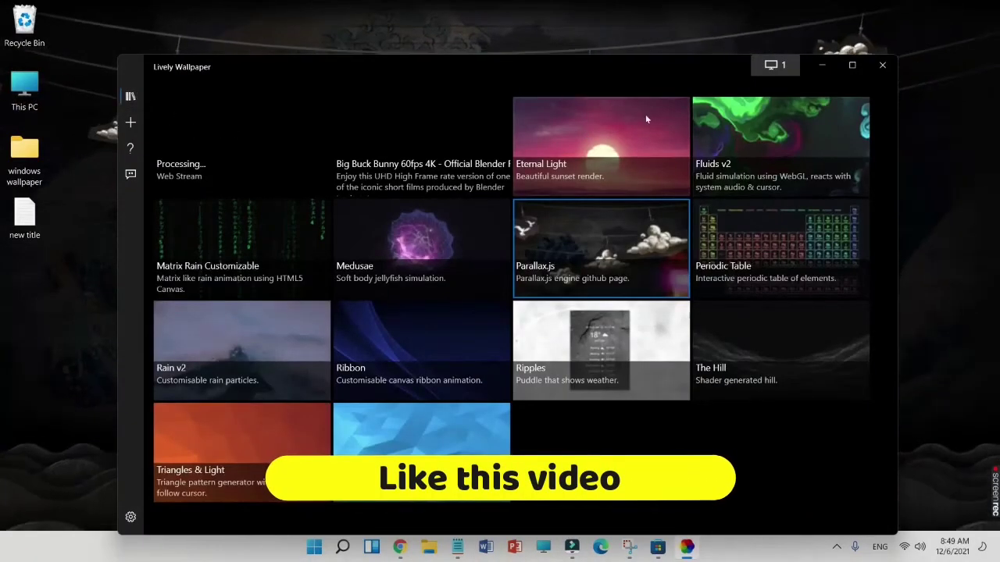
left_click(764, 131)
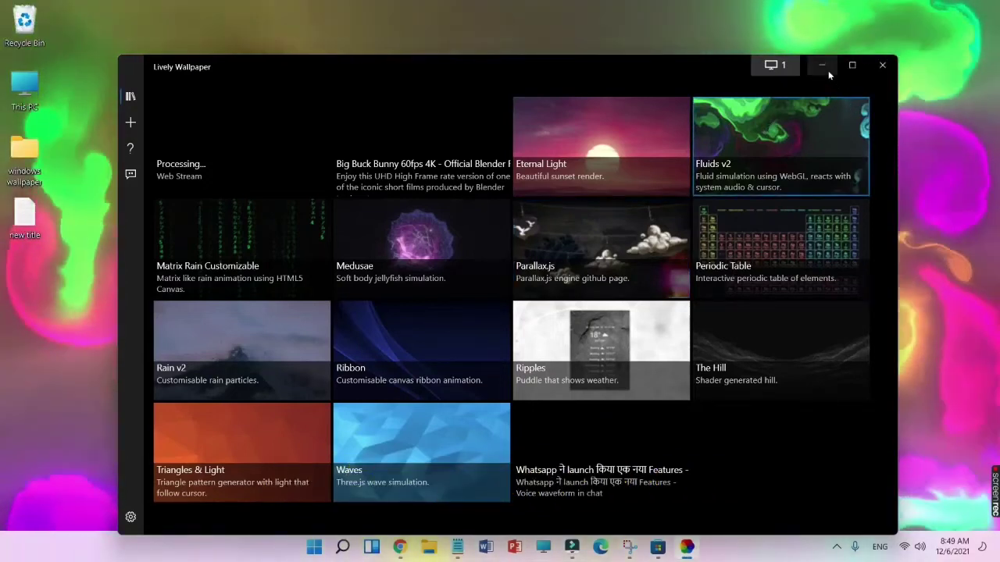
left_click(824, 66)
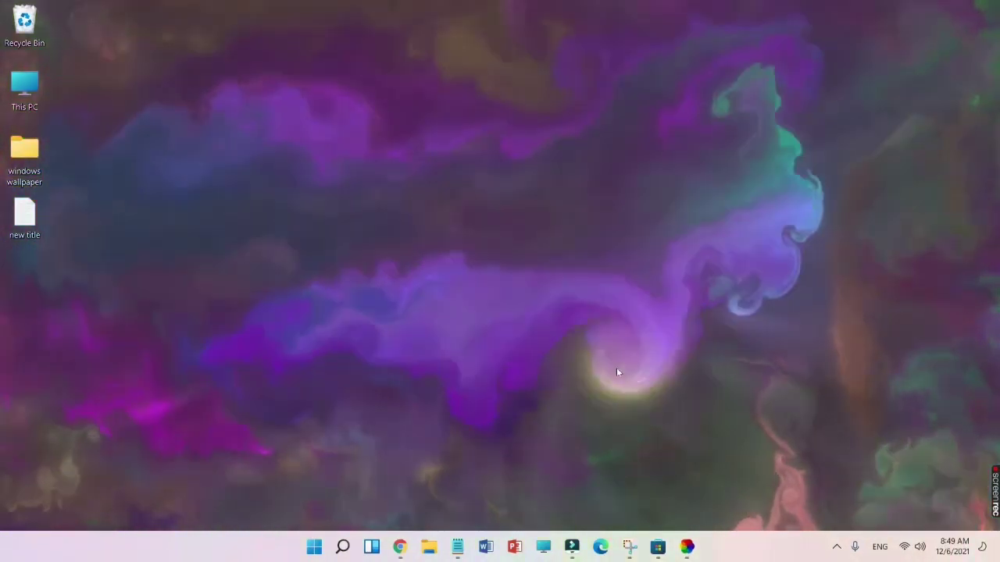
Restore the Lively Wallpaper window and try to open the customisation options of the Fluids v2 wallpaper.
left_click(687, 546)
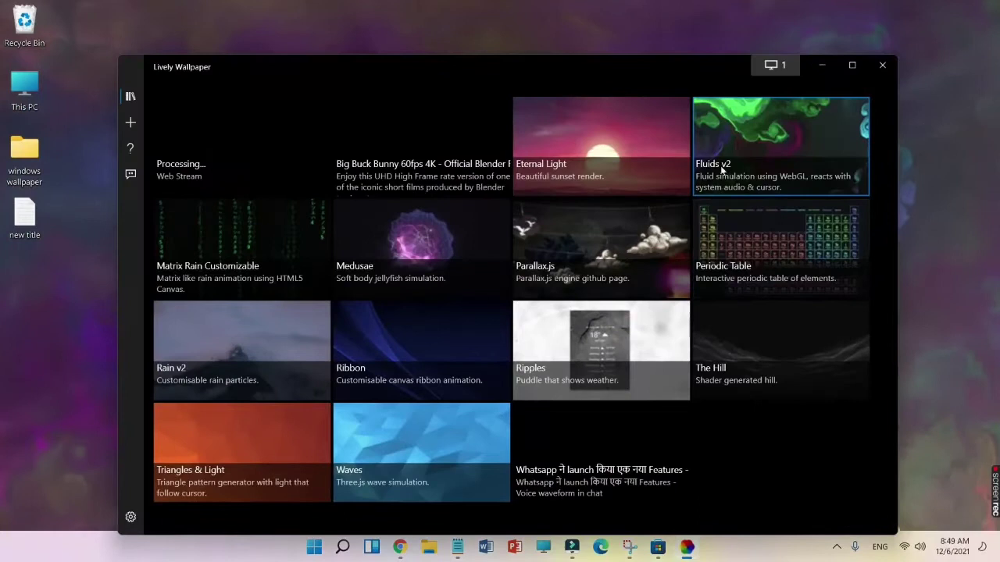
right_click(754, 132)
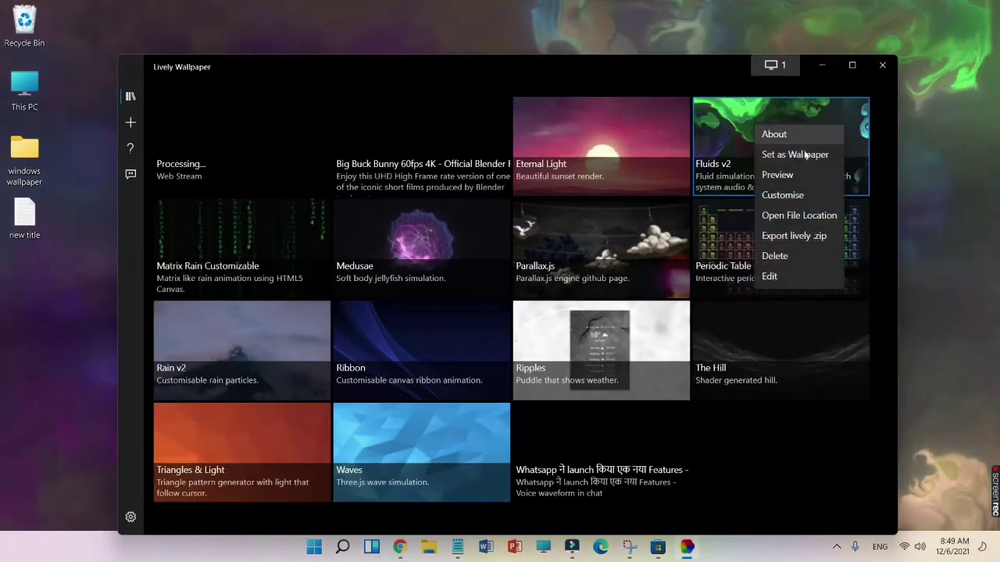
left_click(799, 198)
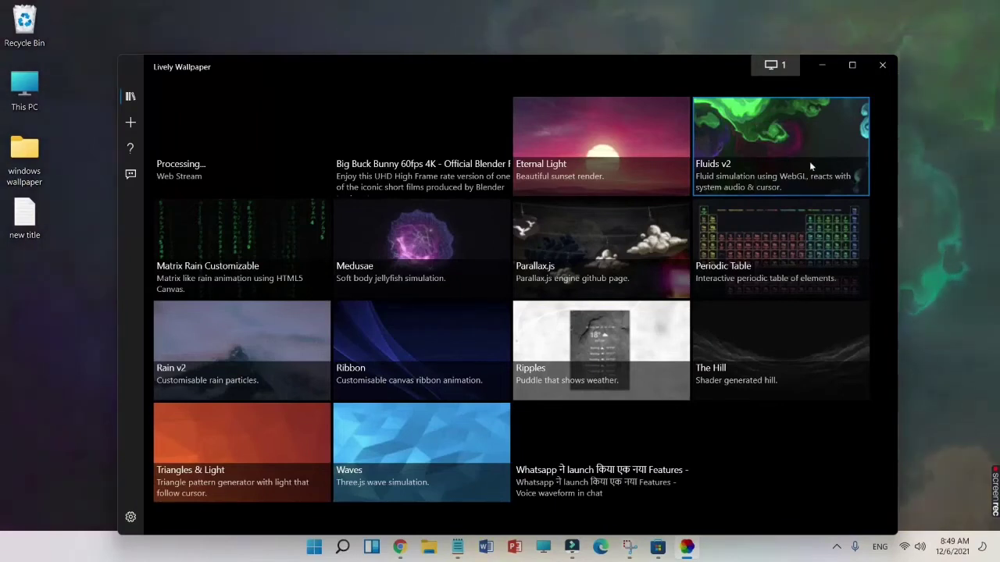
right_click(790, 163)
left_click(761, 218)
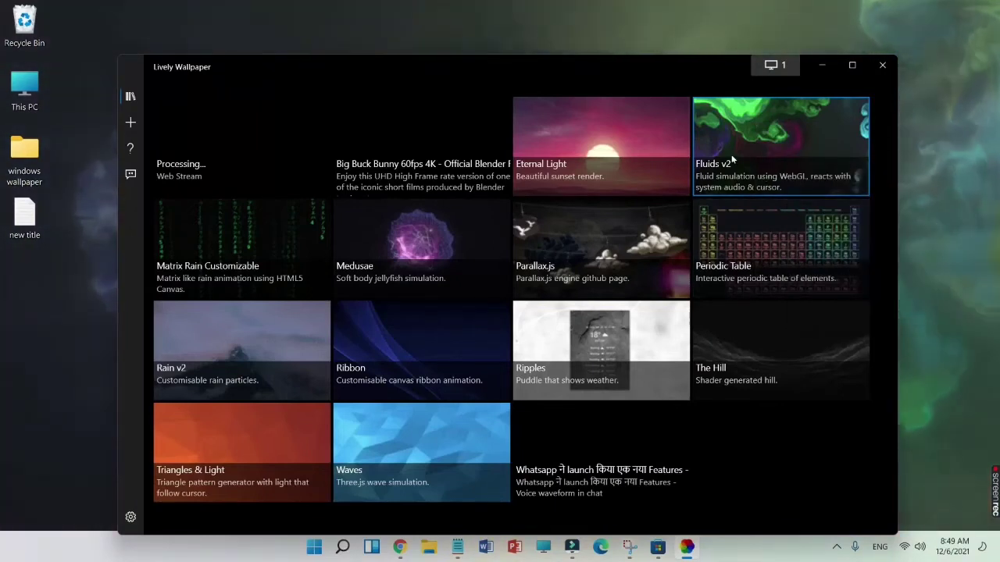
right_click(762, 176)
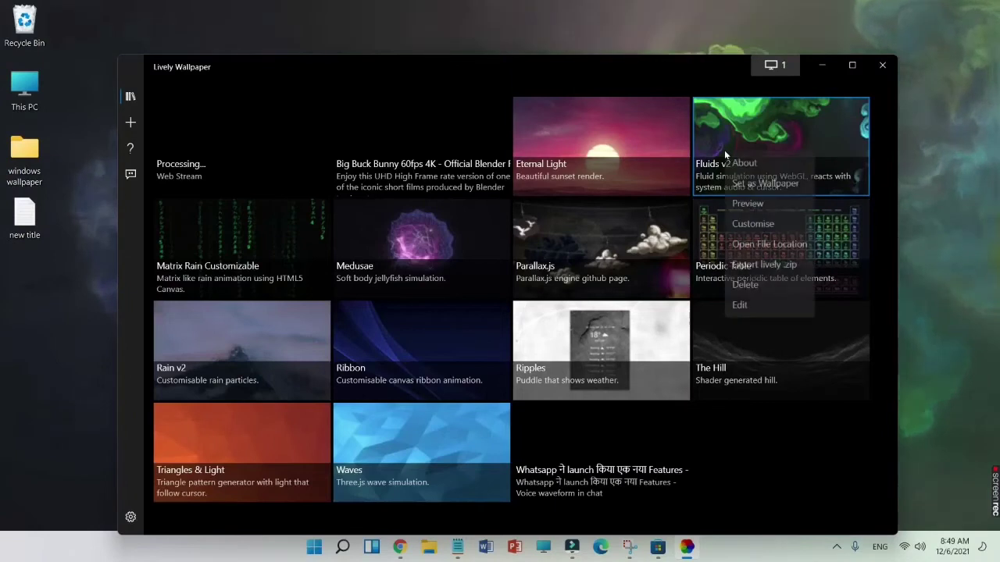
left_click(761, 225)
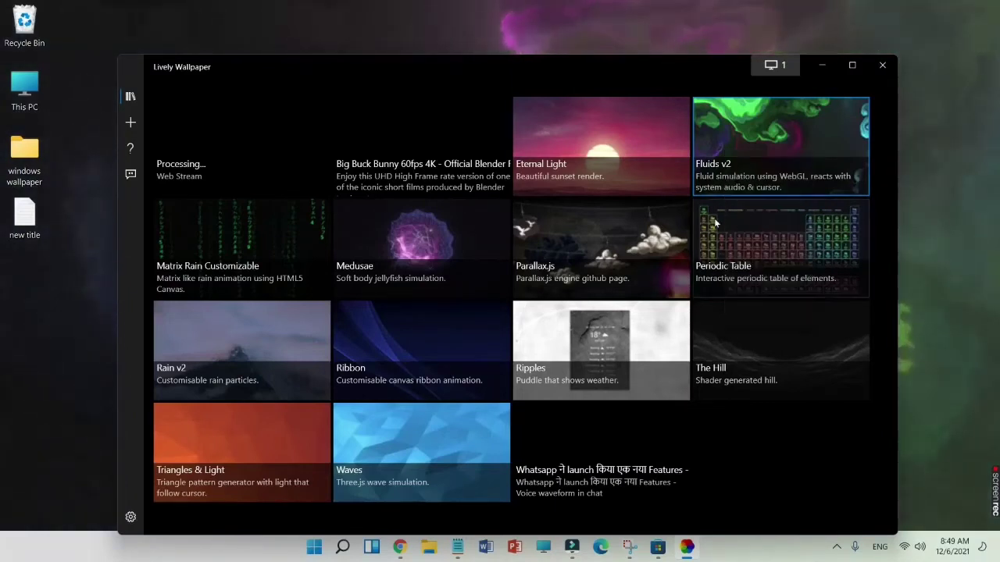
Set Eternal Light as the live wallpaper and try to open its customisation options.
left_click(631, 153)
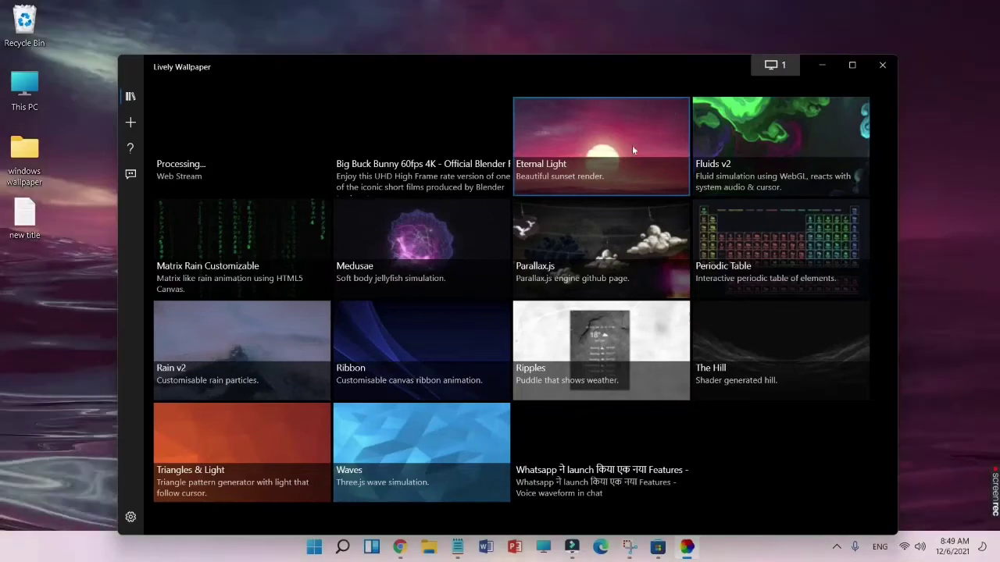
right_click(633, 143)
left_click(688, 214)
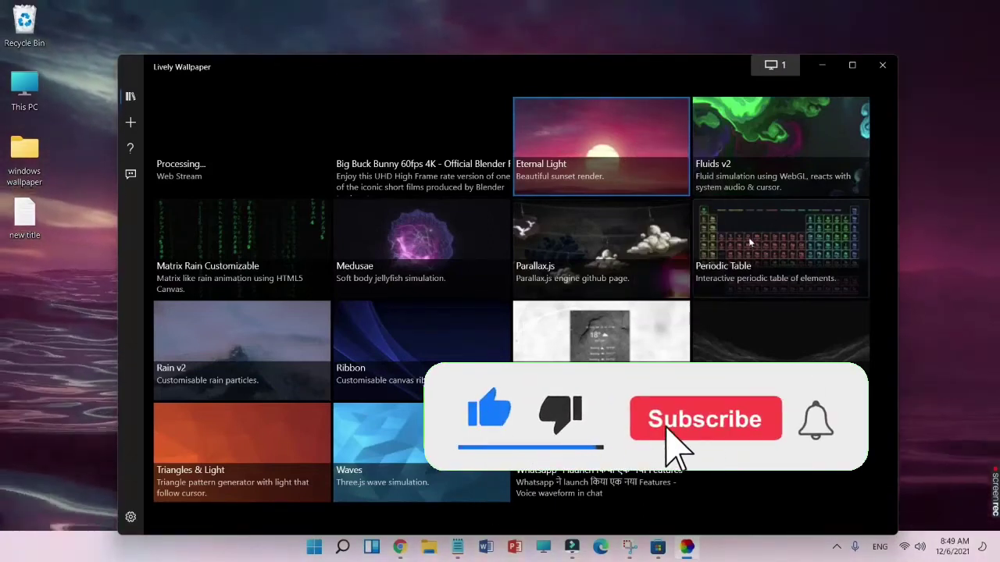
View the editable details of the Fluids v2 wallpaper and cancel without saving.
right_click(764, 154)
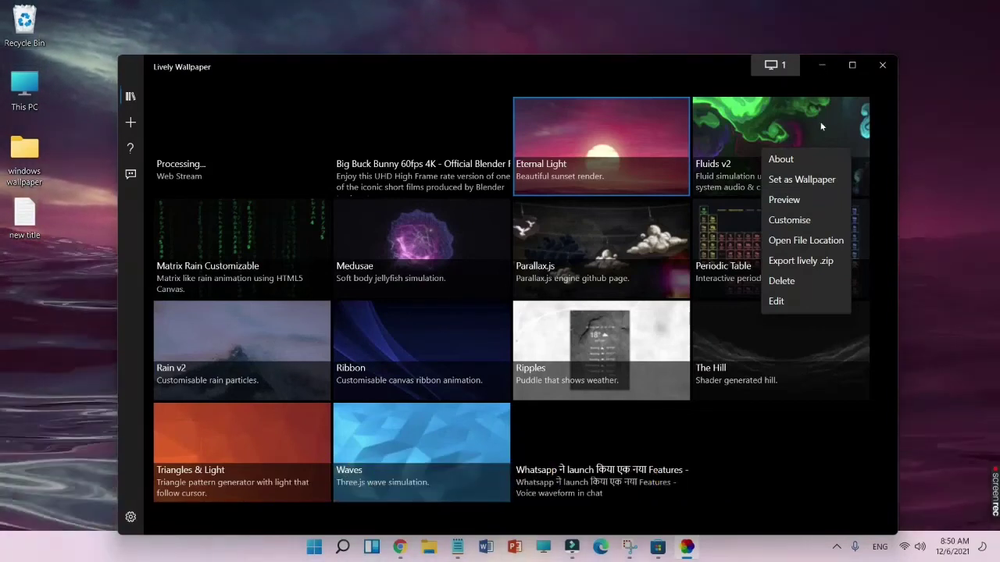
left_click(784, 305)
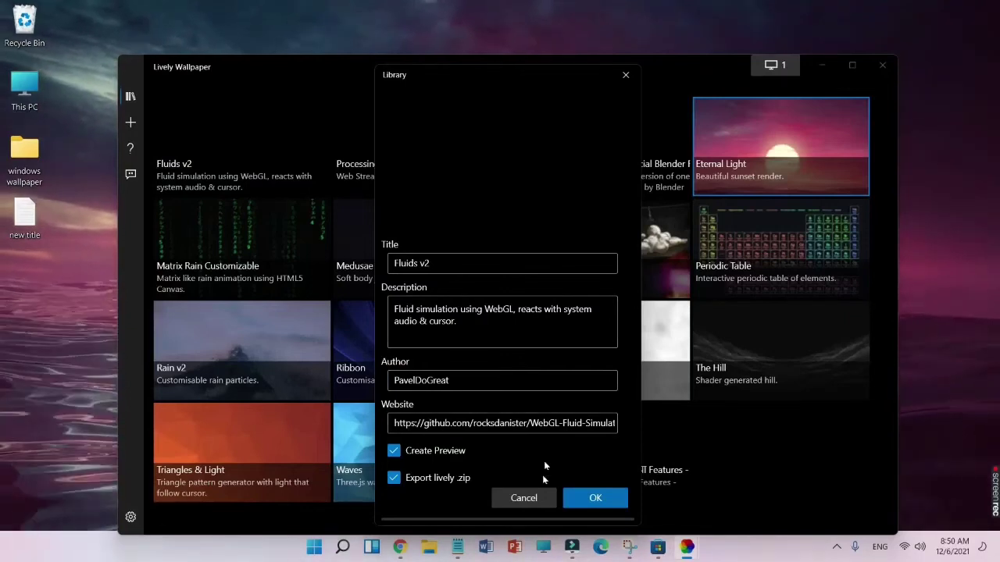
left_click(546, 501)
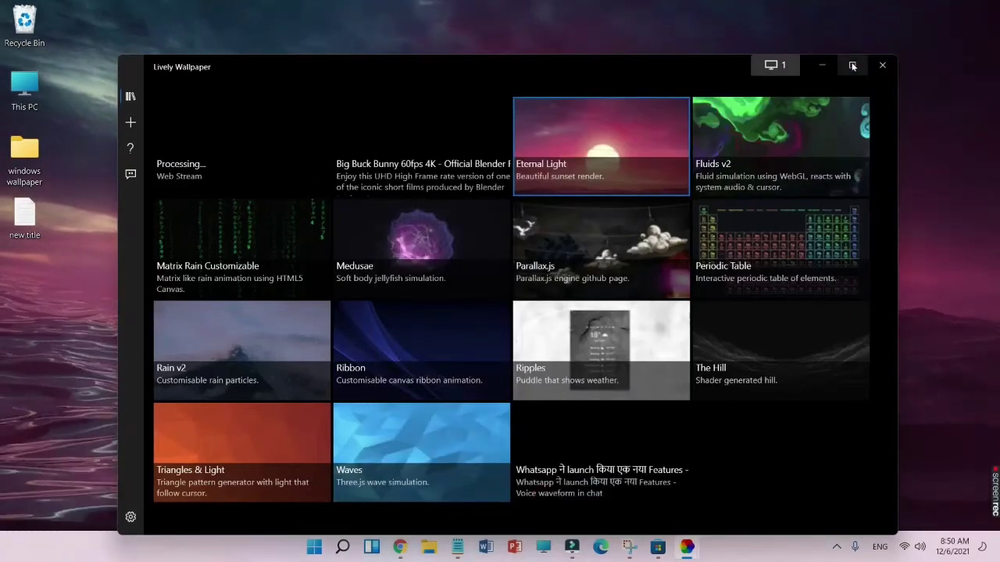